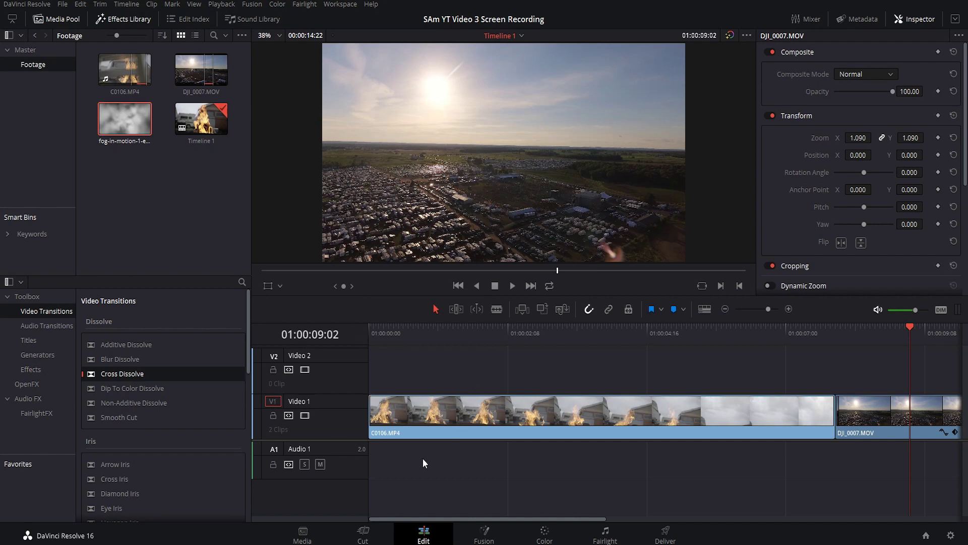
Preview the fire clip and the start of the drone clip on the timeline
{"action": "left_click", "coordinate": [614, 333]}
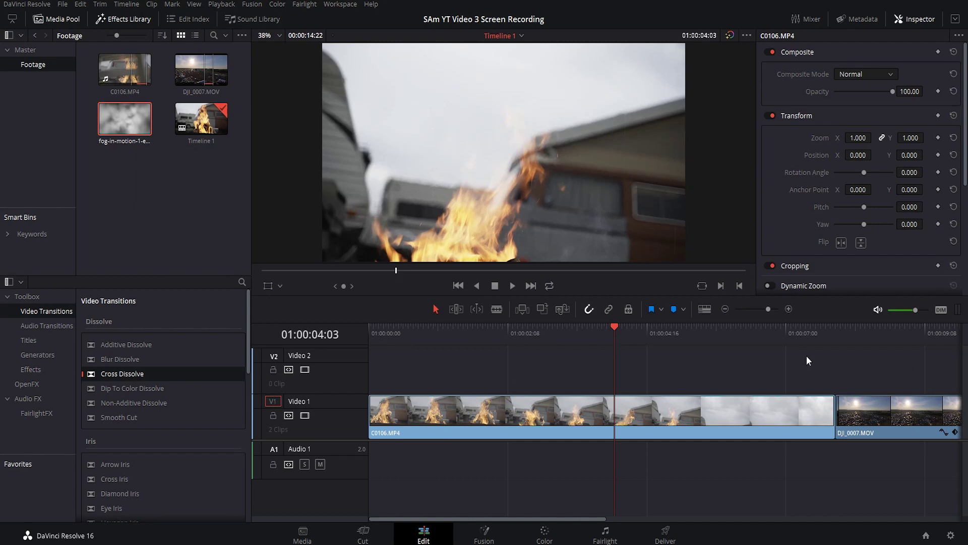
{"action": "left_click_drag", "start_coordinate": [388, 328], "coordinate": [766, 334]}
{"action": "left_click", "coordinate": [849, 330]}
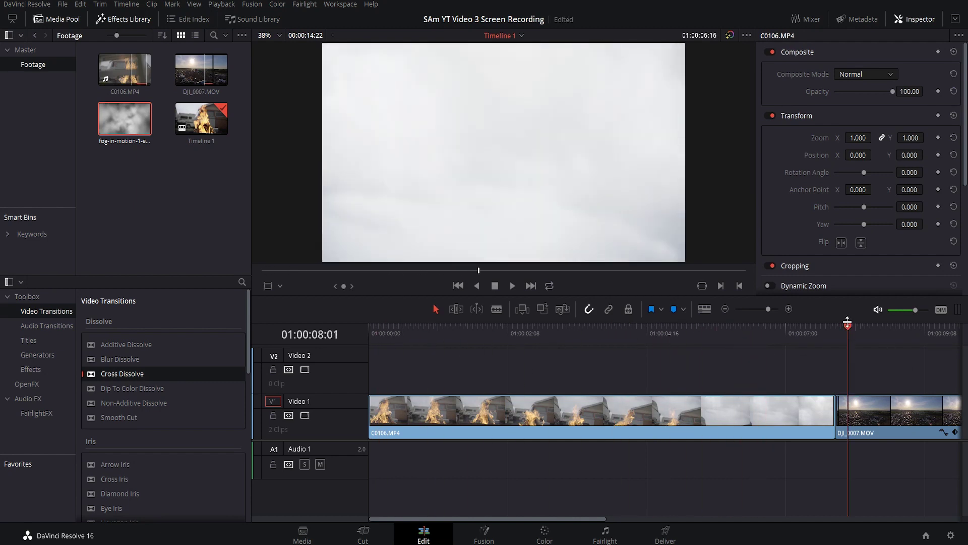
{"action": "left_click_drag", "start_coordinate": [845, 328], "coordinate": [892, 340]}
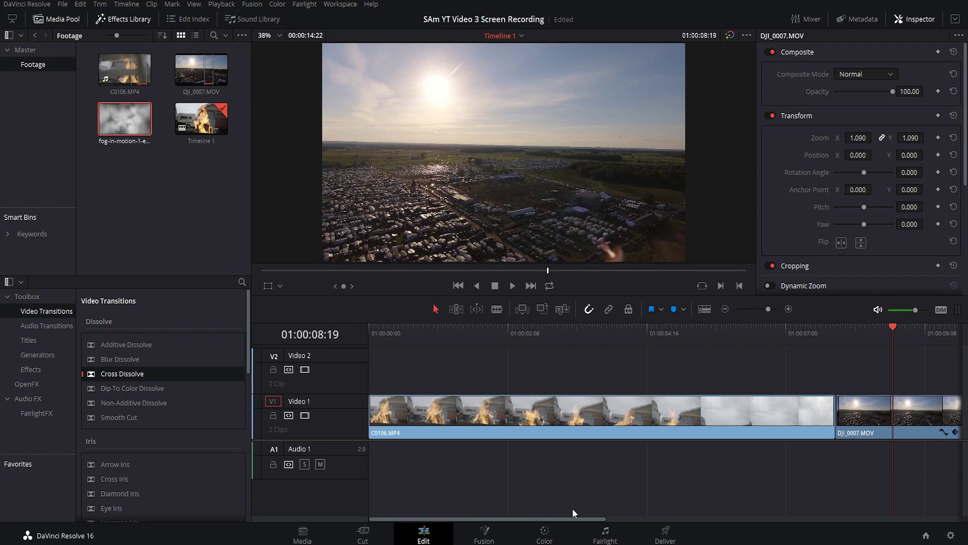
{"action": "left_click_drag", "start_coordinate": [694, 328], "coordinate": [840, 347]}
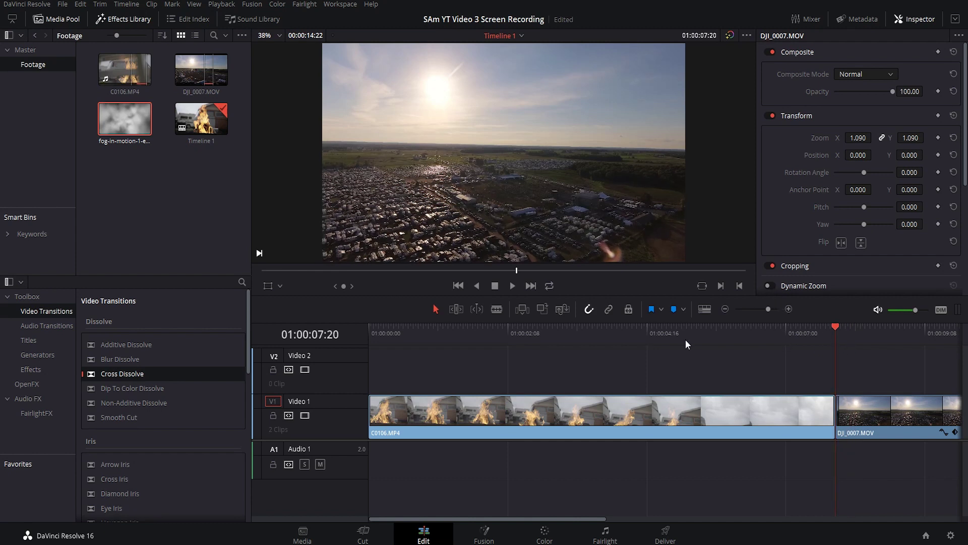
{"action": "left_click_drag", "start_coordinate": [686, 340], "coordinate": [739, 349]}
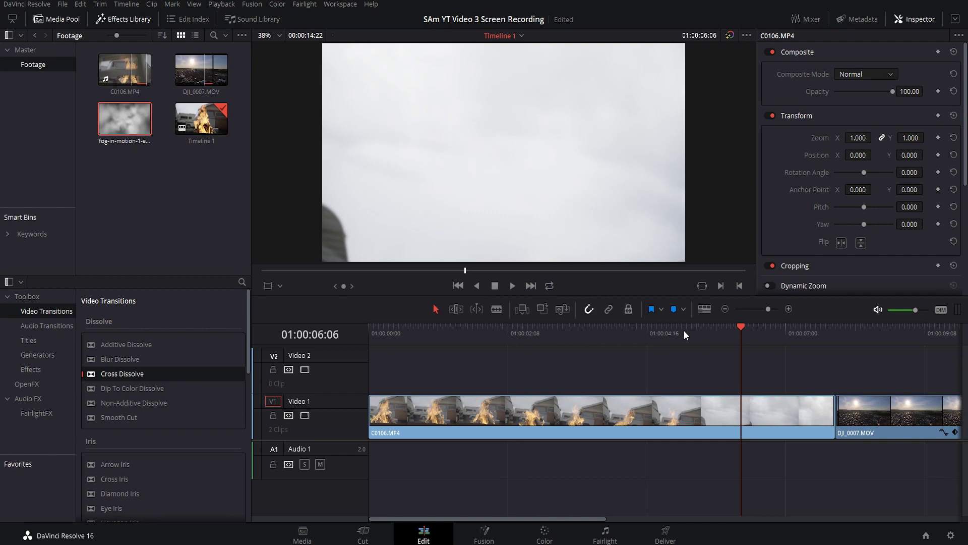
{"action": "left_click_drag", "start_coordinate": [408, 339], "coordinate": [635, 371]}
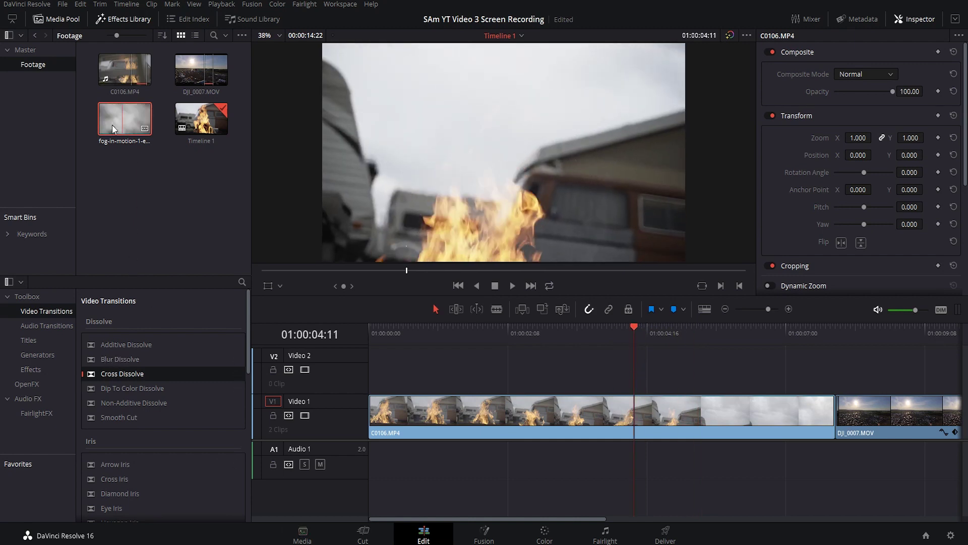
Place the fog clip on Video 2 over the join between the fire and drone clips
{"action": "left_click_drag", "start_coordinate": [108, 125], "coordinate": [688, 371]}
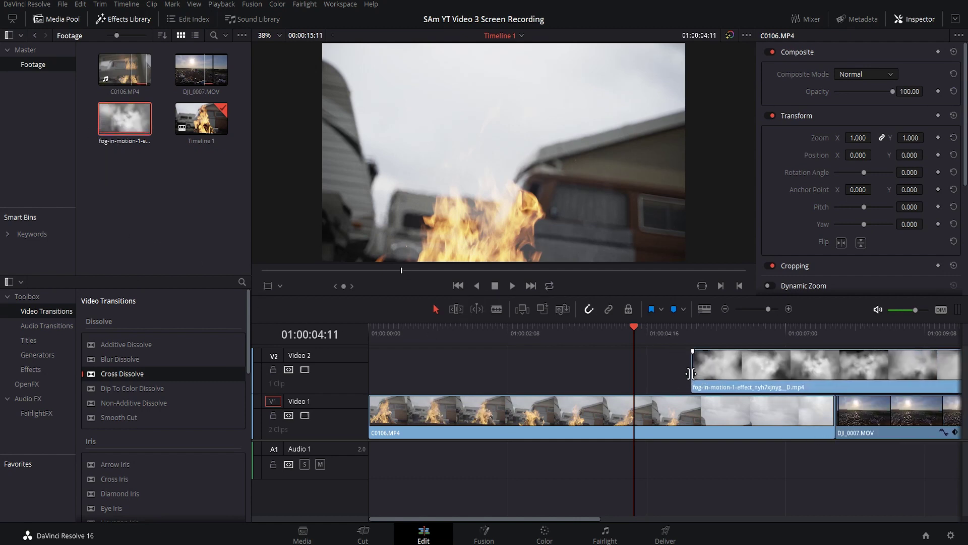
{"action": "left_click_drag", "start_coordinate": [593, 520], "coordinate": [656, 507]}
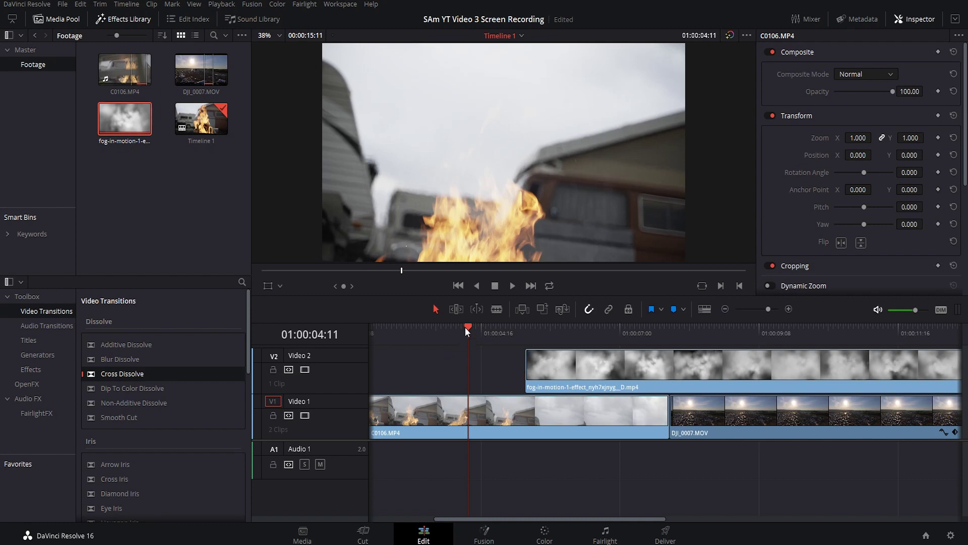
{"action": "left_click_drag", "start_coordinate": [465, 327], "coordinate": [729, 338]}
Split the fog clip at 01:00:10:17 and delete its tail
{"action": "key", "text": "b"}
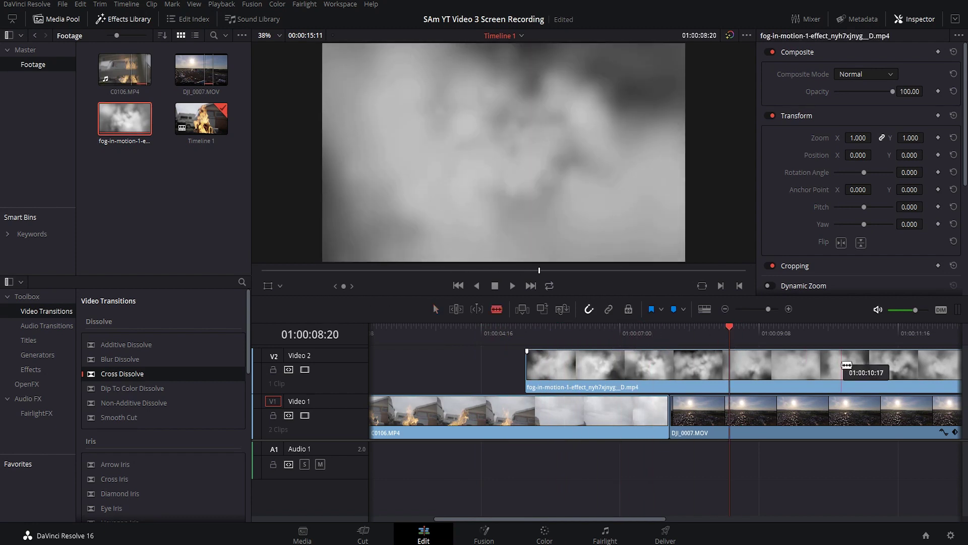
{"action": "left_click", "coordinate": [808, 365]}
{"action": "key", "text": "a"}
{"action": "key", "text": "Delete"}
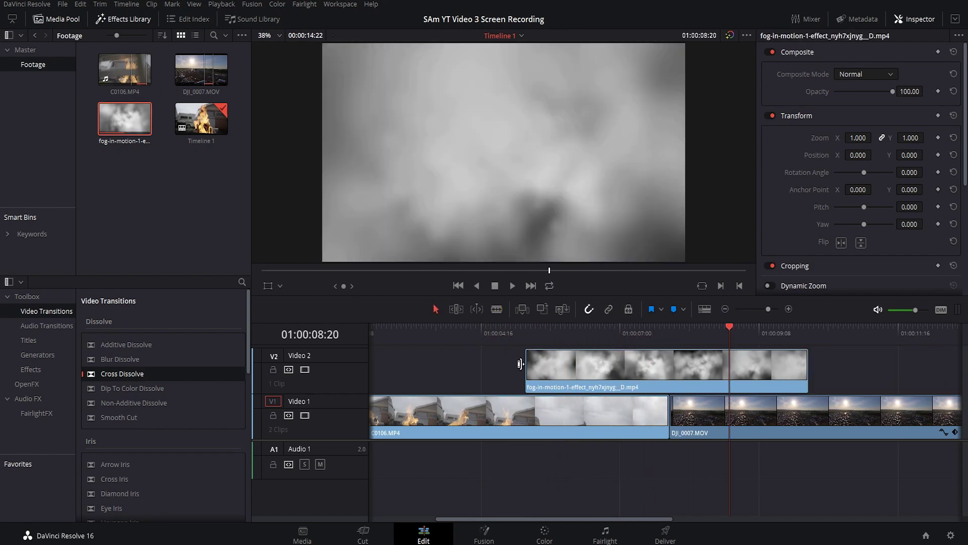
{"action": "left_click_drag", "start_coordinate": [505, 334], "coordinate": [637, 330]}
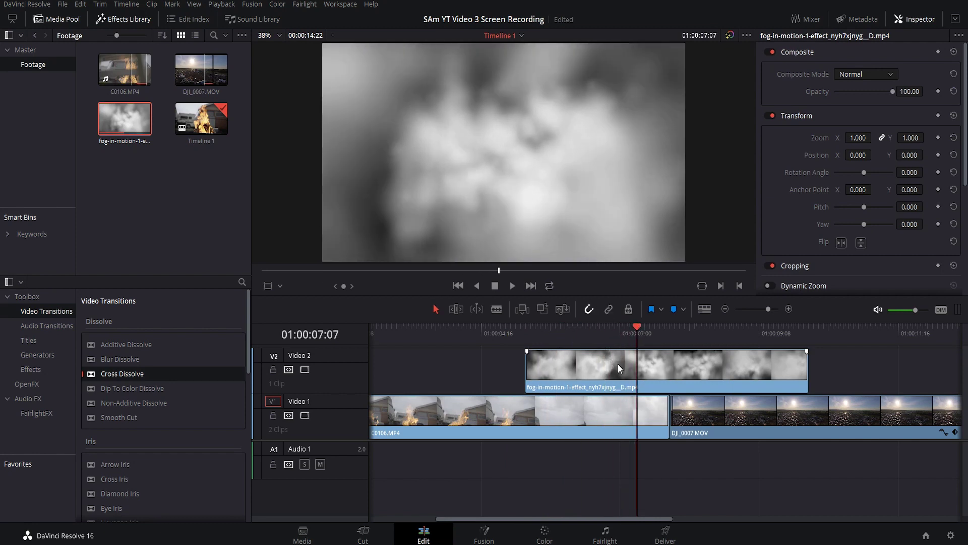
Set the fog clip's Inspector Composite Mode to Screen and check it over the footage
{"action": "left_click", "coordinate": [625, 359]}
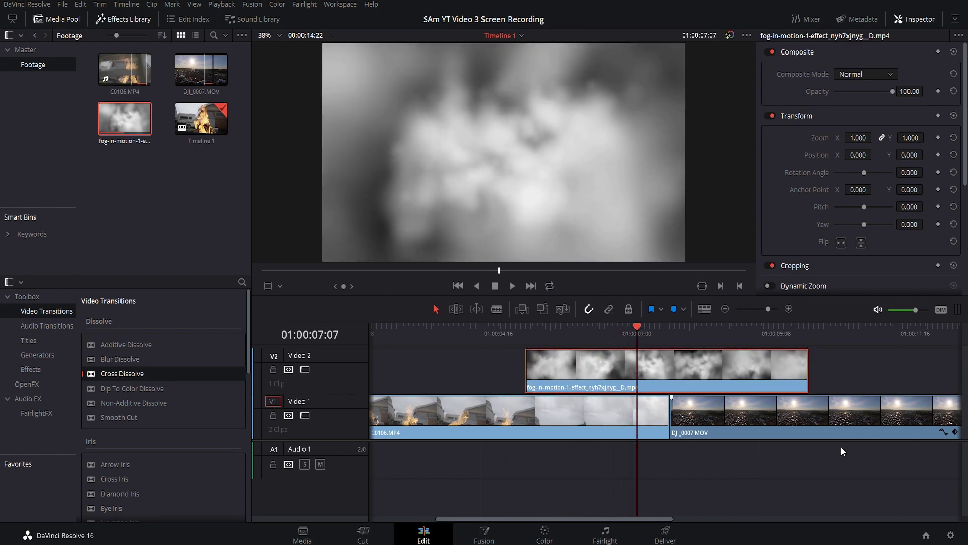
{"action": "left_click", "coordinate": [841, 73]}
{"action": "scroll", "coordinate": [862, 152], "scroll_direction": "down", "scroll_amount": 3}
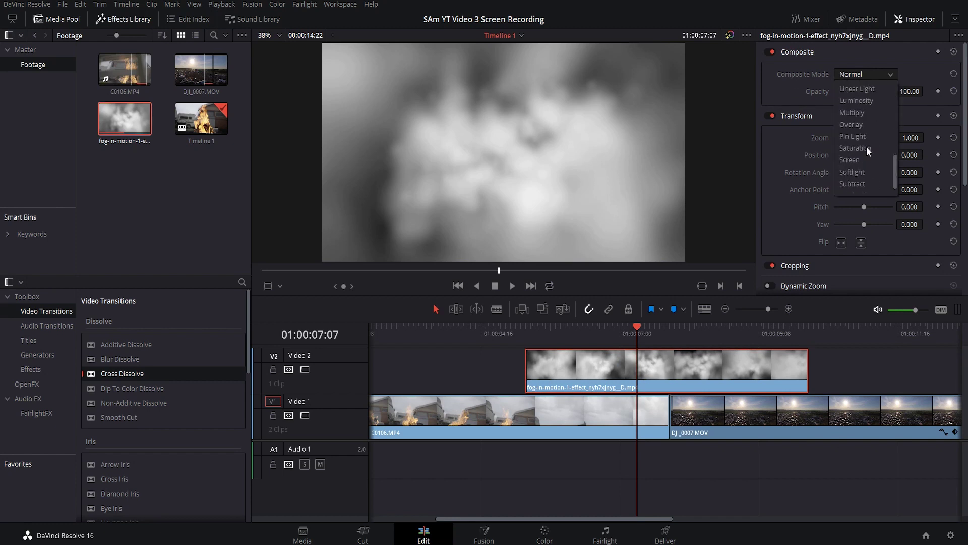
{"action": "left_click", "coordinate": [858, 154]}
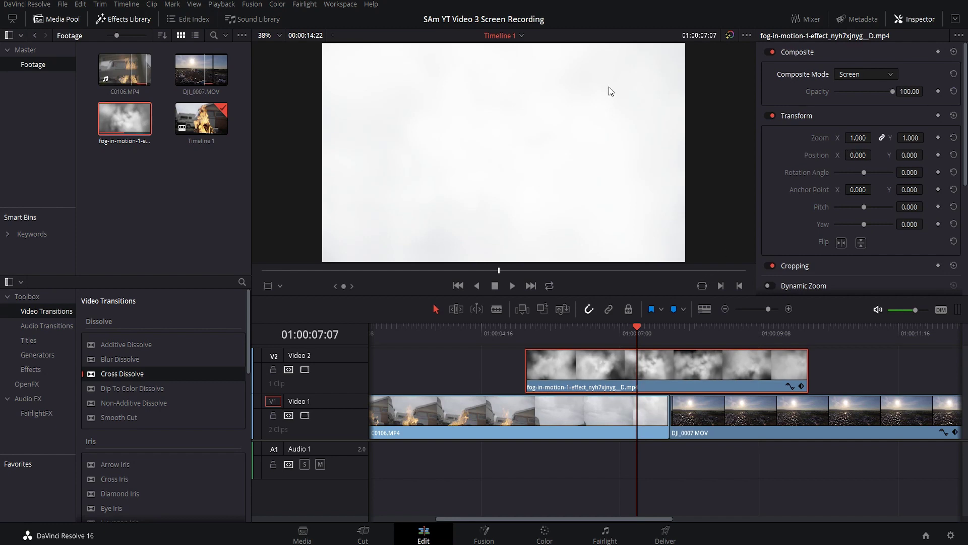
{"action": "left_click_drag", "start_coordinate": [533, 334], "coordinate": [724, 328]}
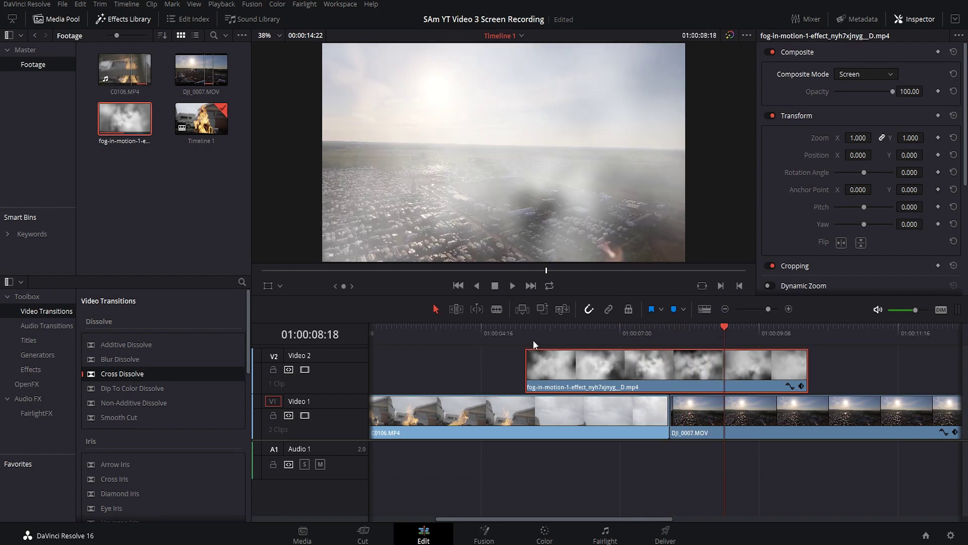
{"action": "left_click", "coordinate": [509, 337]}
{"action": "key", "text": "space"}
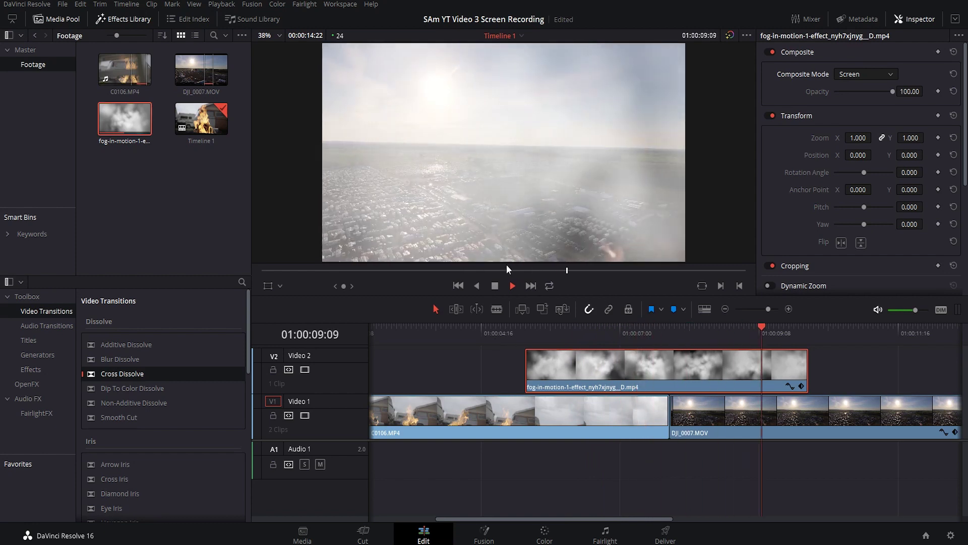
{"action": "key", "text": "space"}
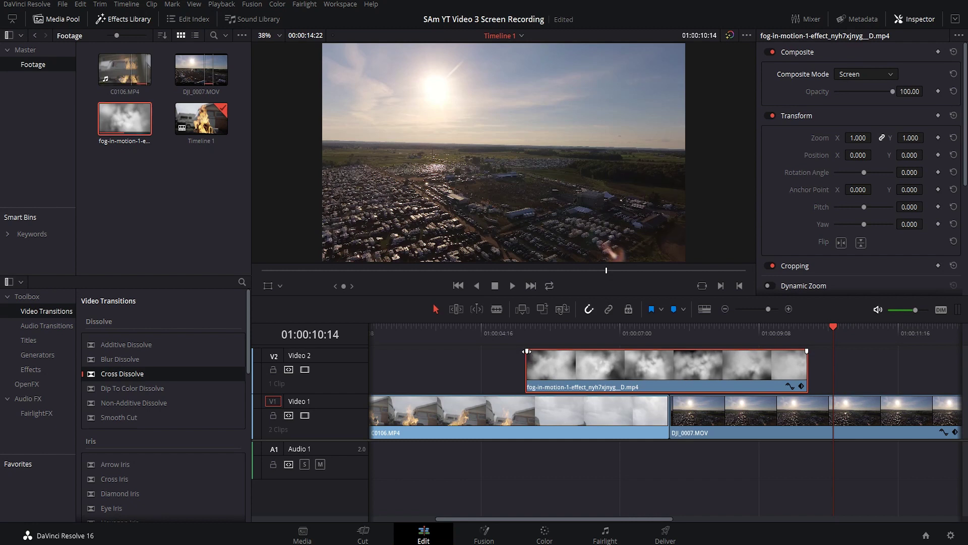
{"action": "left_click_drag", "start_coordinate": [527, 351], "coordinate": [584, 351]}
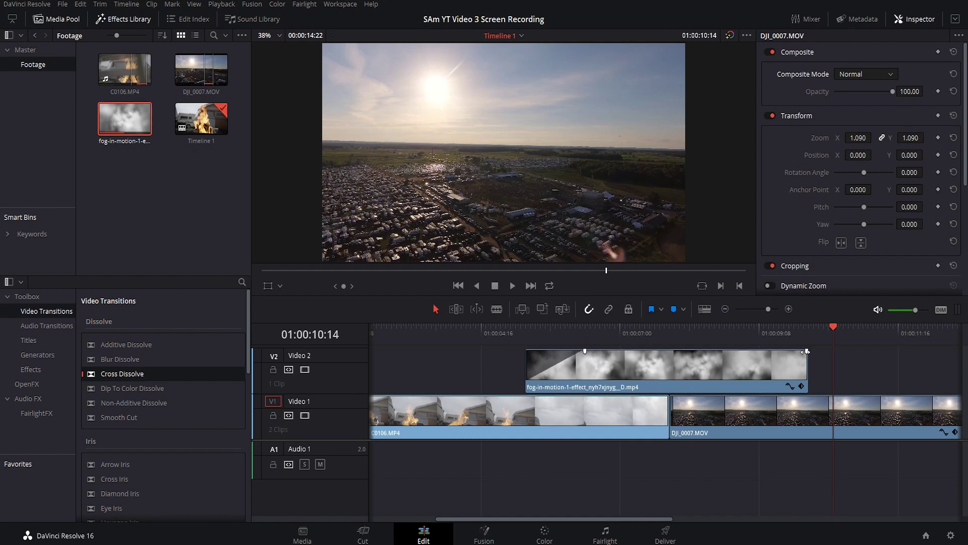
Add a fade-out at the fog clip's end and play back the fog overlay to check it
{"action": "left_click_drag", "start_coordinate": [807, 351], "coordinate": [747, 351]}
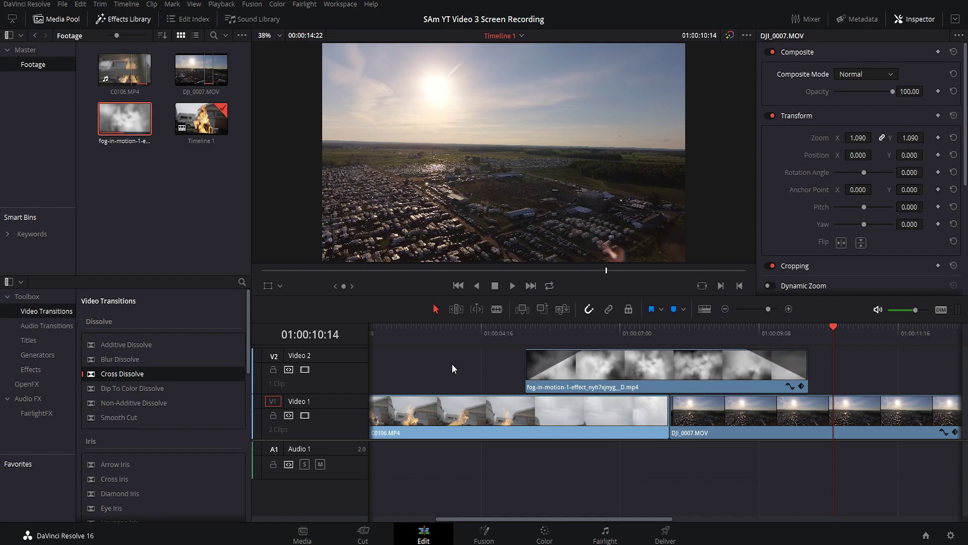
{"action": "left_click", "coordinate": [480, 333]}
{"action": "key", "text": "space"}
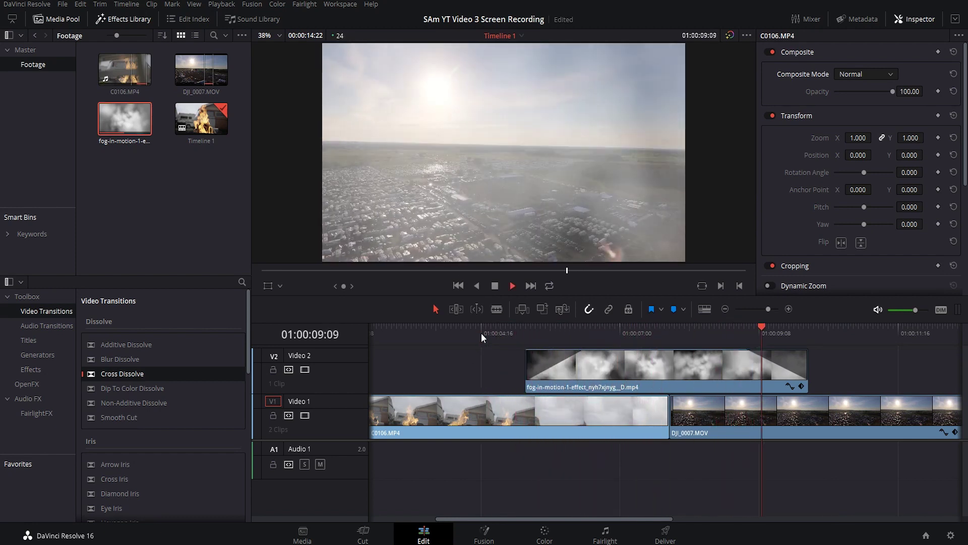
{"action": "key", "text": "space"}
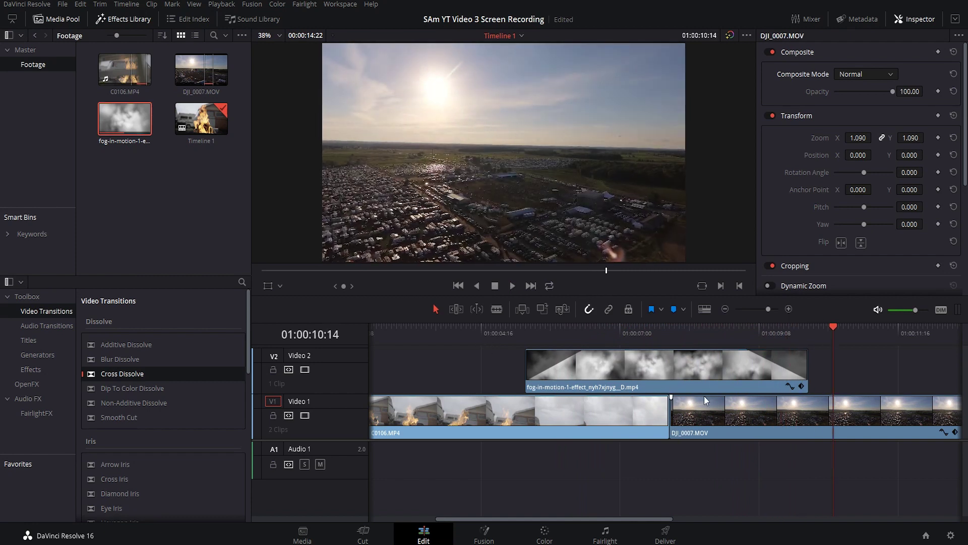
Replay the faded fog section to review it
{"action": "left_click_drag", "start_coordinate": [653, 332], "coordinate": [637, 333]}
{"action": "key", "text": "space"}
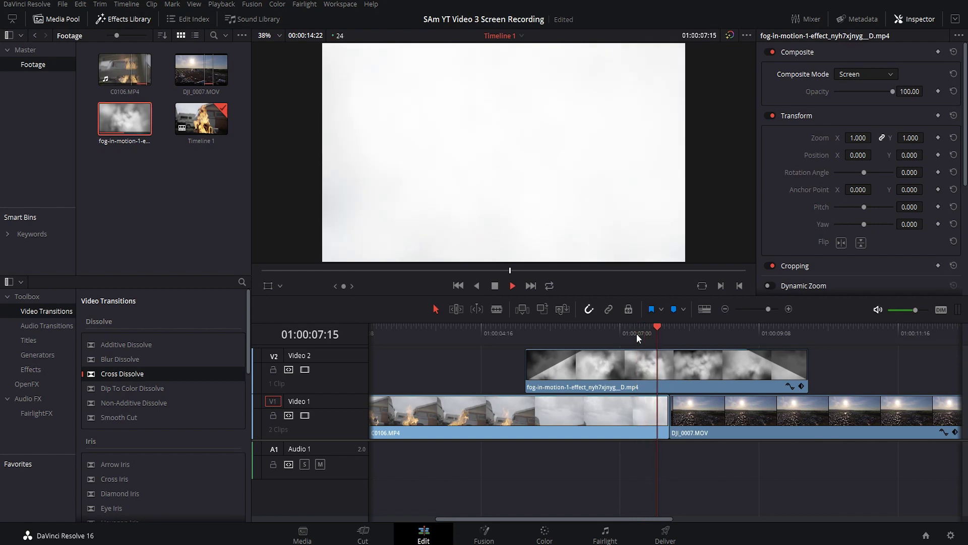
{"action": "key", "text": "space"}
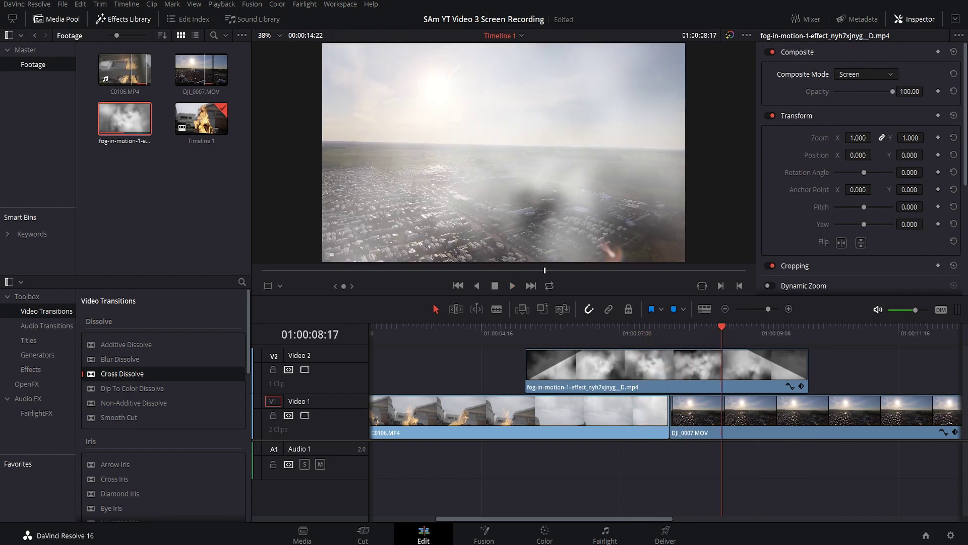
Add a Cross Dissolve on the cut between C0106.MP4 and DJI_0007.MOV
{"action": "left_click", "coordinate": [103, 19]}
{"action": "left_click", "coordinate": [103, 19]}
{"action": "left_click_drag", "start_coordinate": [132, 375], "coordinate": [668, 407]}
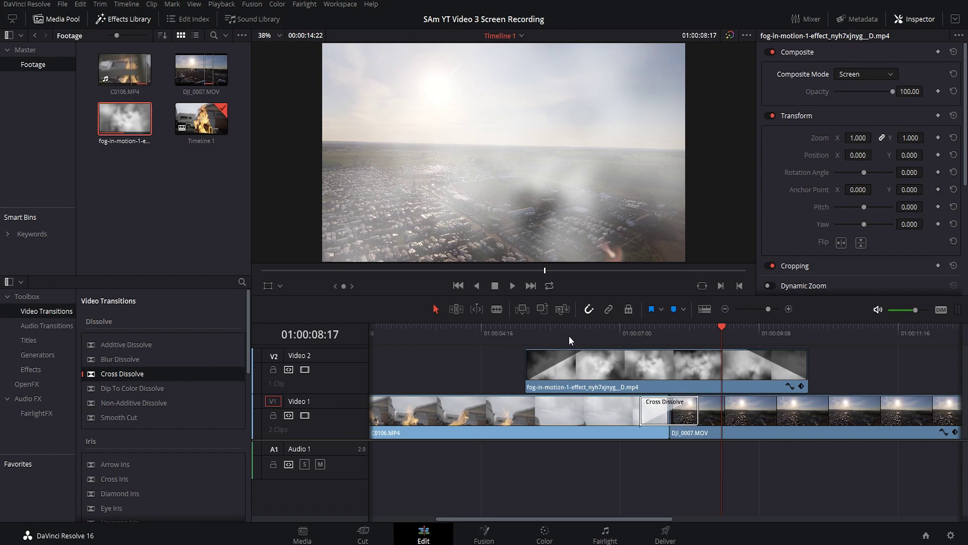
{"action": "left_click", "coordinate": [502, 337]}
{"action": "key", "text": "space"}
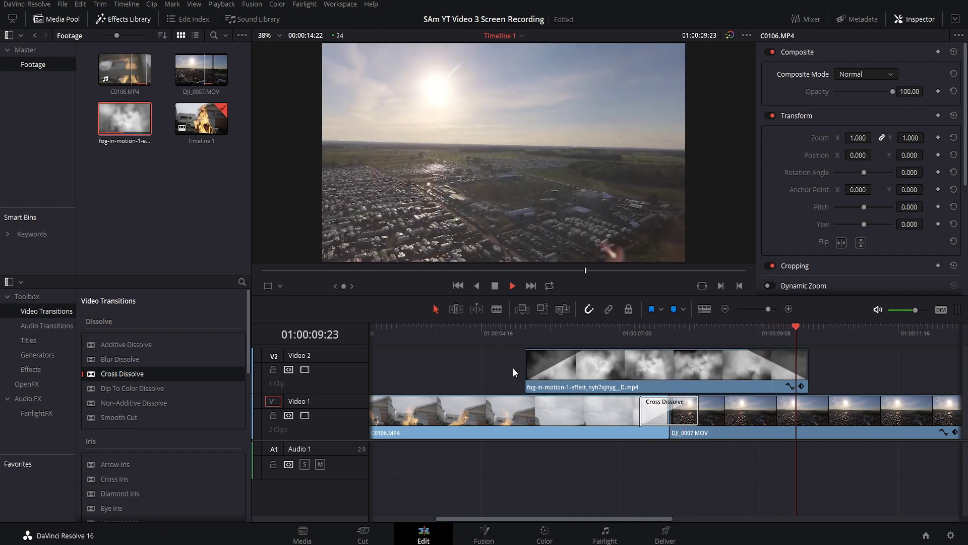
{"action": "key", "text": "space"}
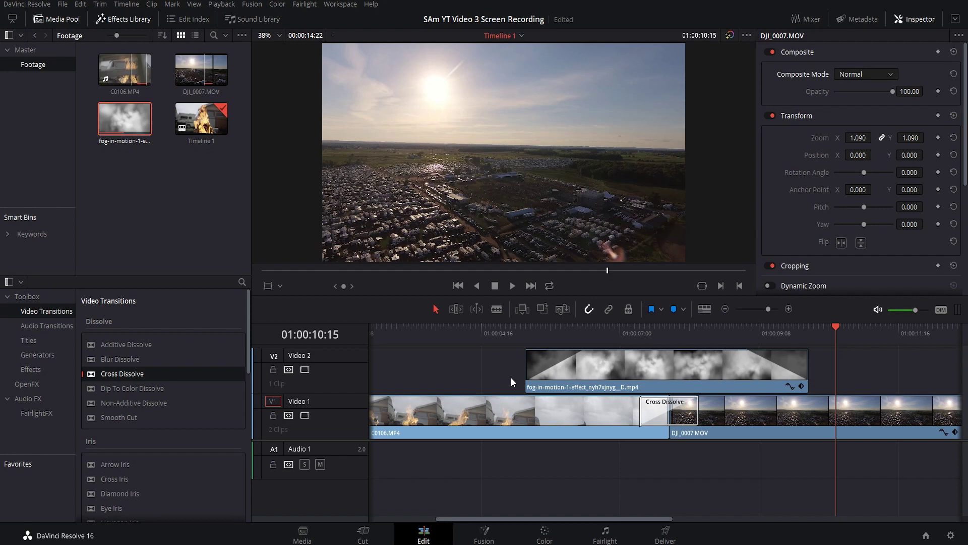
{"action": "left_click", "coordinate": [535, 332]}
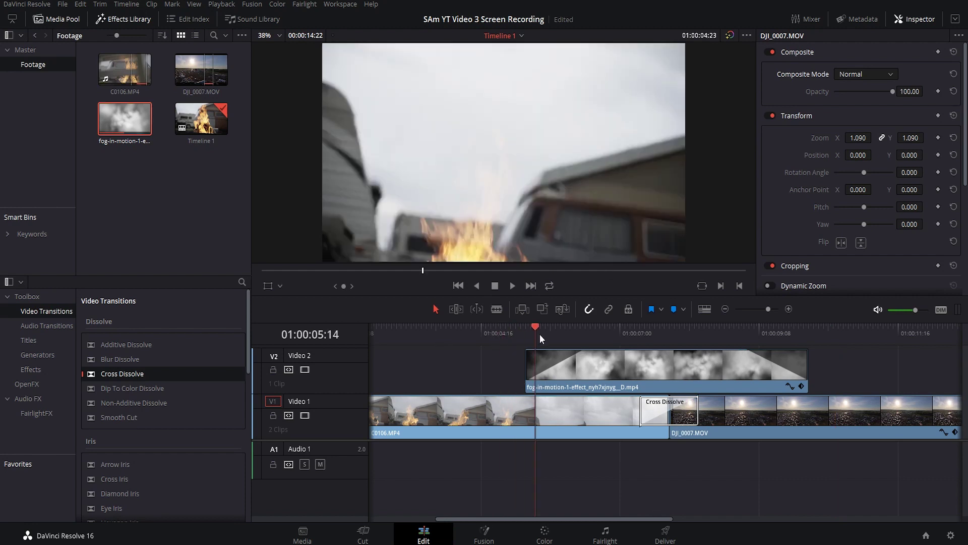
{"action": "left_click_drag", "start_coordinate": [539, 334], "coordinate": [577, 370]}
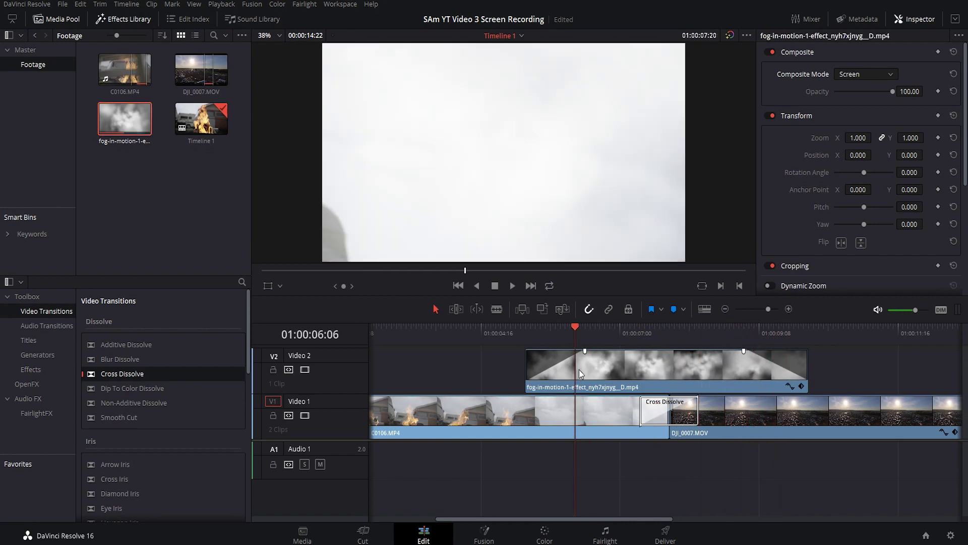